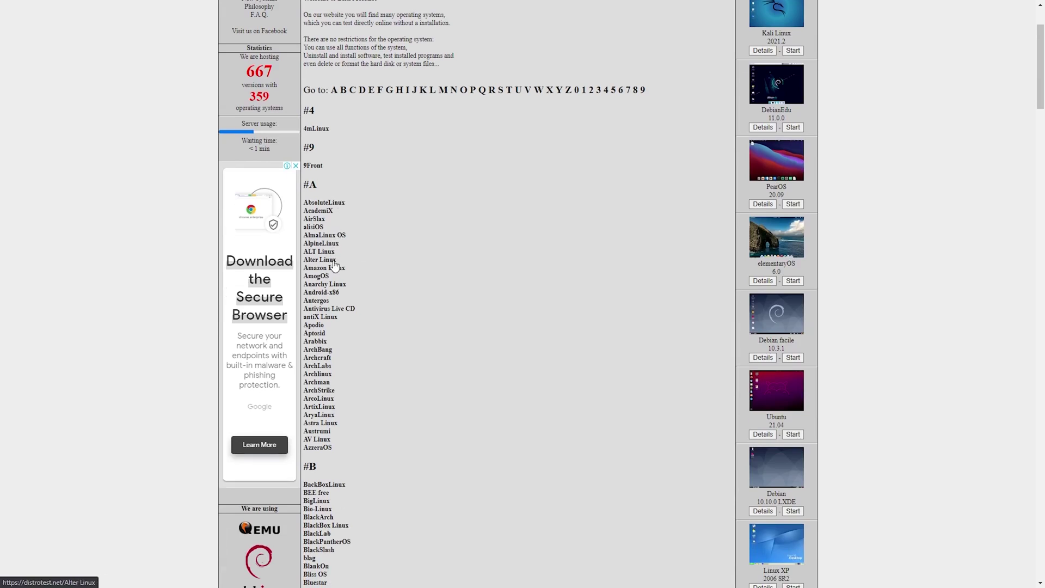
Step: Scroll down through DistroTest.net's alphabetical list of operating systems
scroll(335, 265, down, 6)
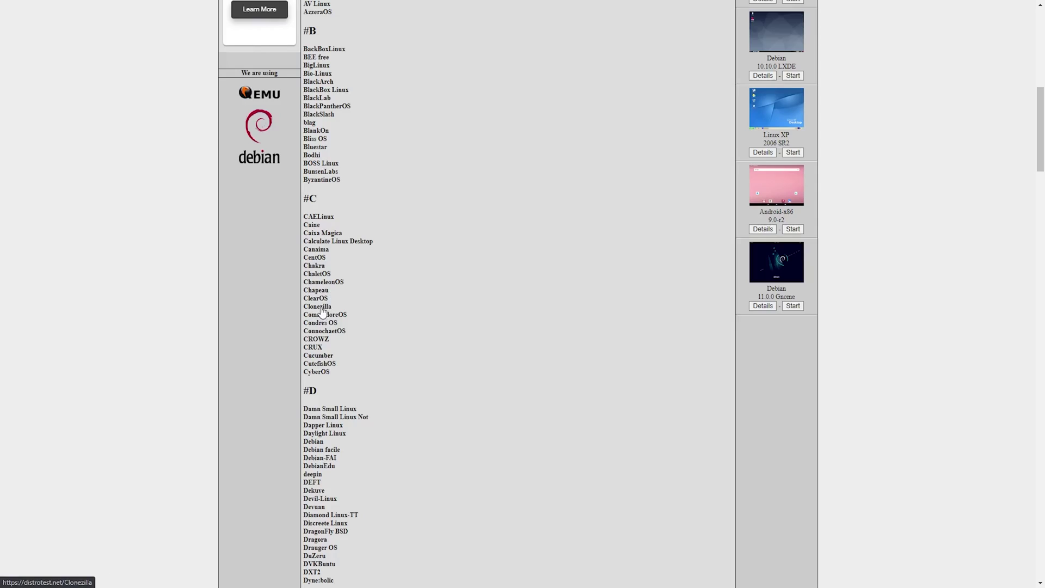
scroll(322, 312, down, 4)
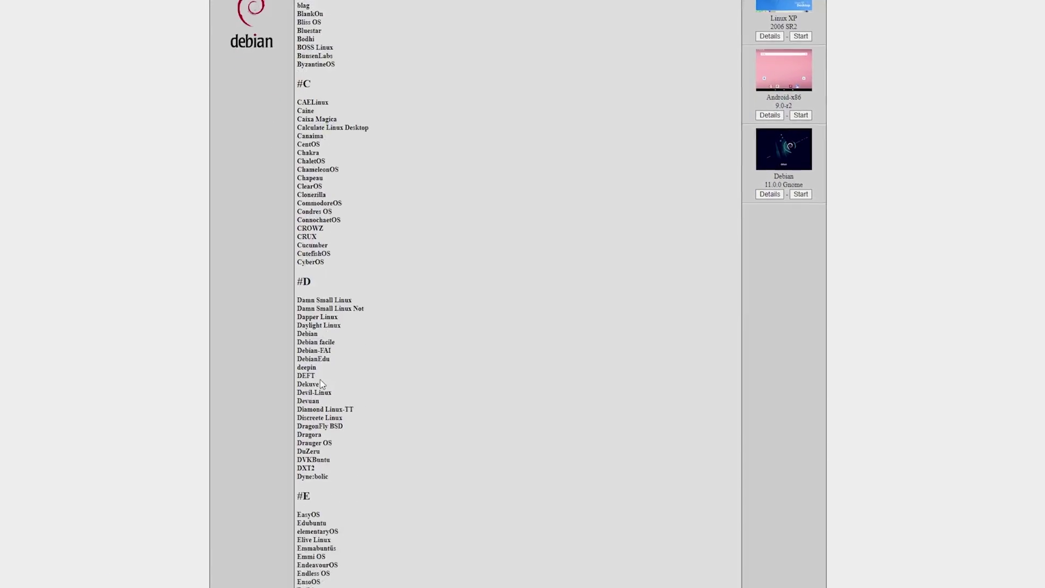
scroll(319, 259, down, 3)
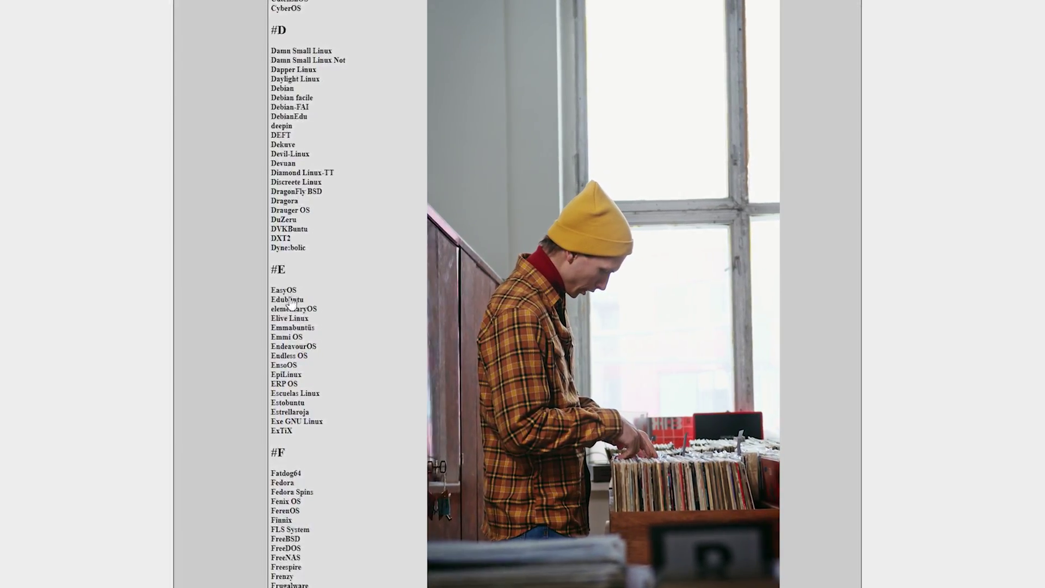
scroll(331, 452, down, 3)
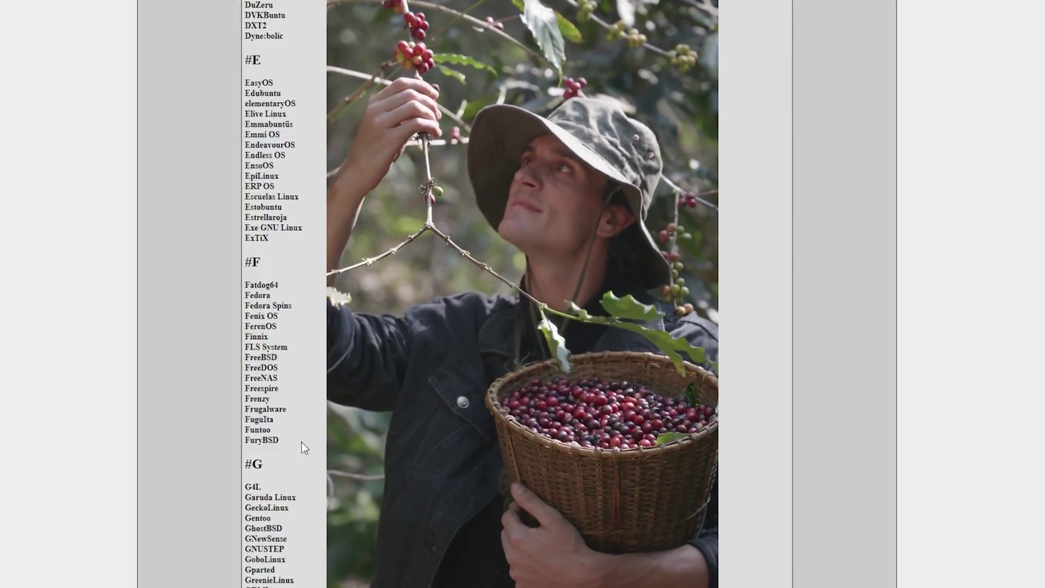
scroll(294, 468, down, 3)
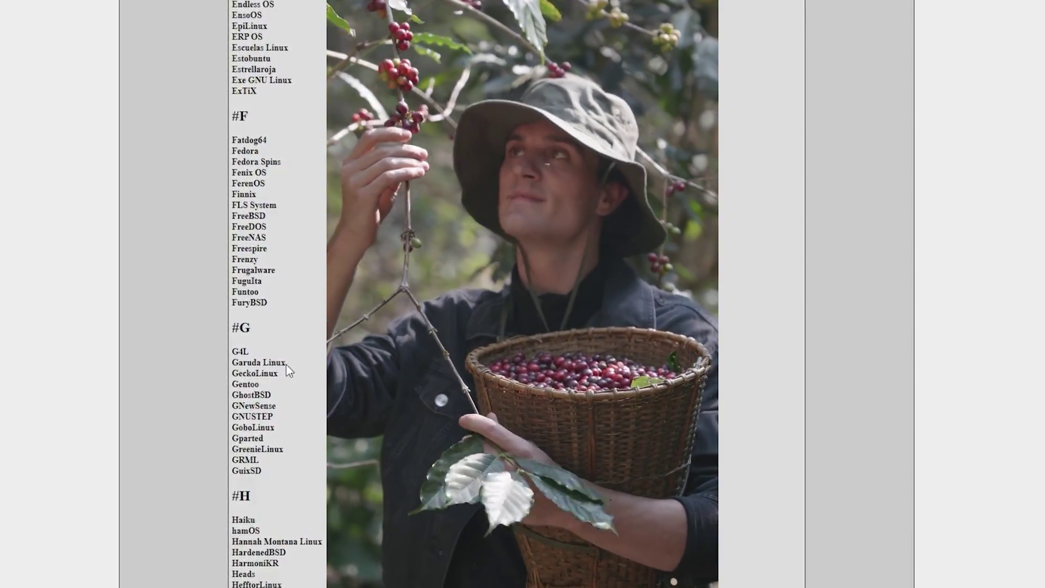
scroll(297, 468, down, 3)
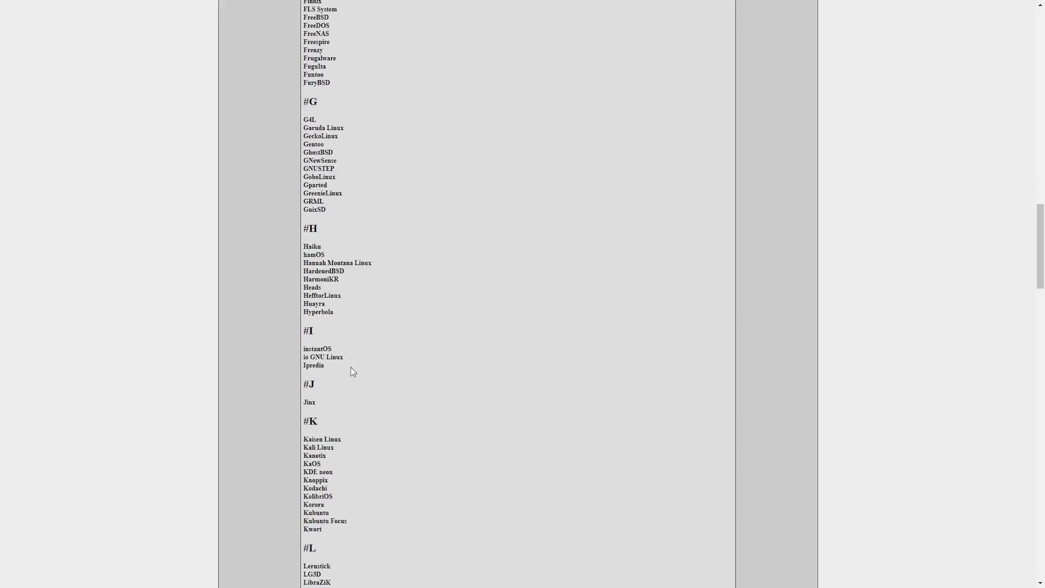
scroll(365, 381, down, 2)
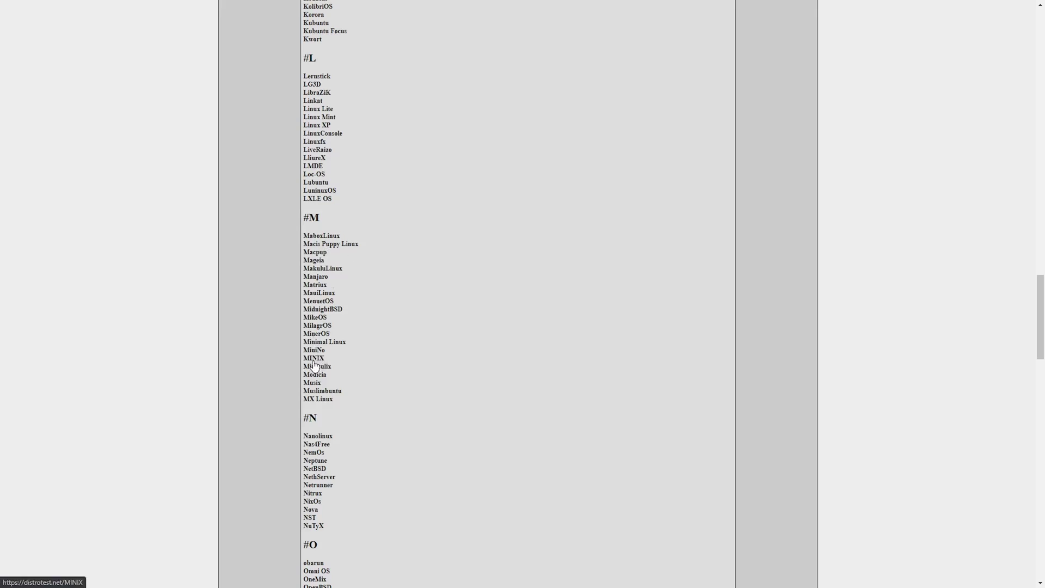
scroll(329, 333, down, 7)
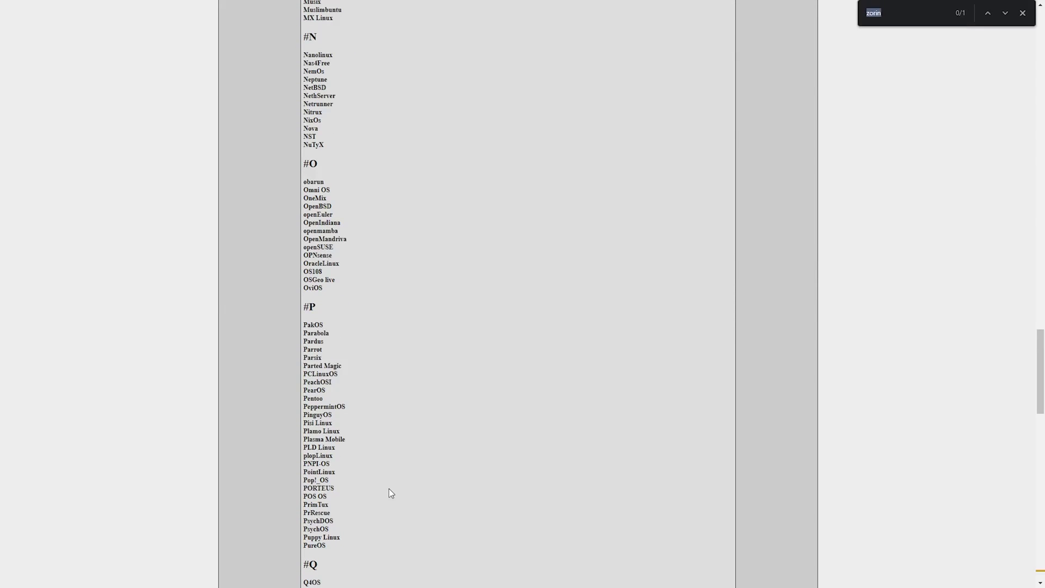
Step: Return to the page top and locate PearOS 20.09 among the last started systems
key(Home)
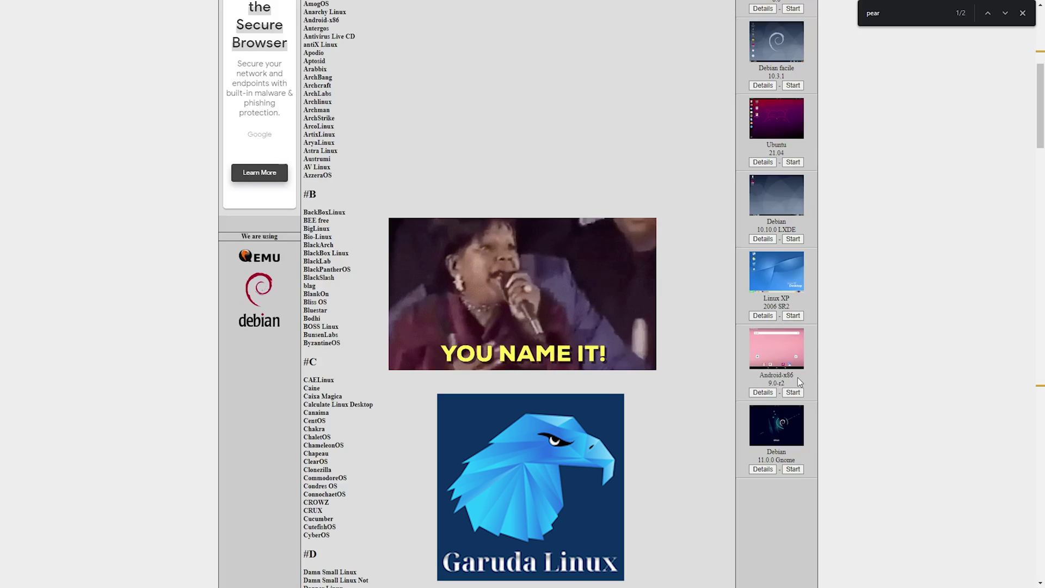
scroll(809, 397, down, 2)
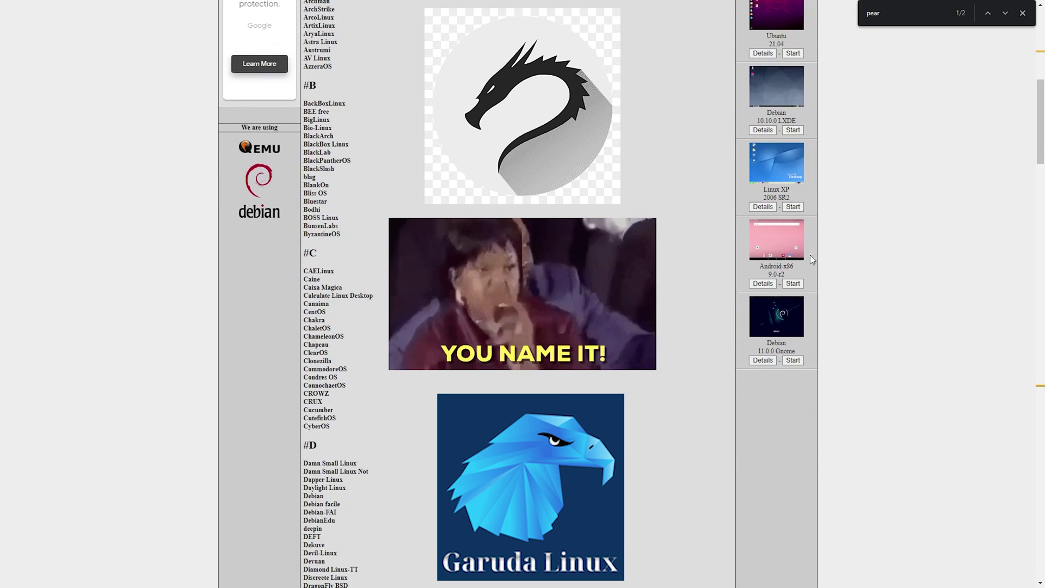
click(792, 360)
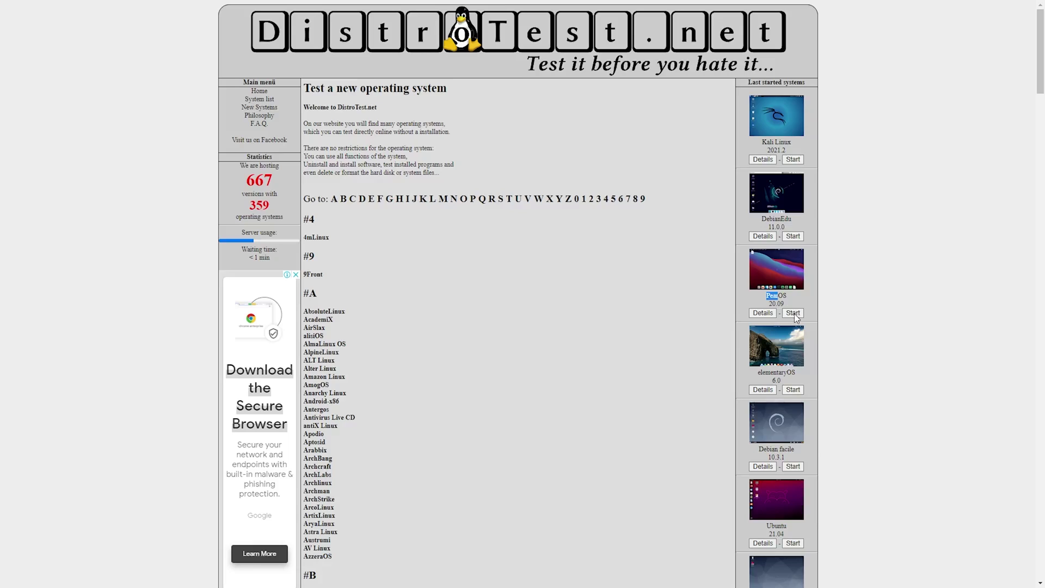
Step: Start the PearOS 20.09 test session, choose a file, and open its running desktop
click(794, 314)
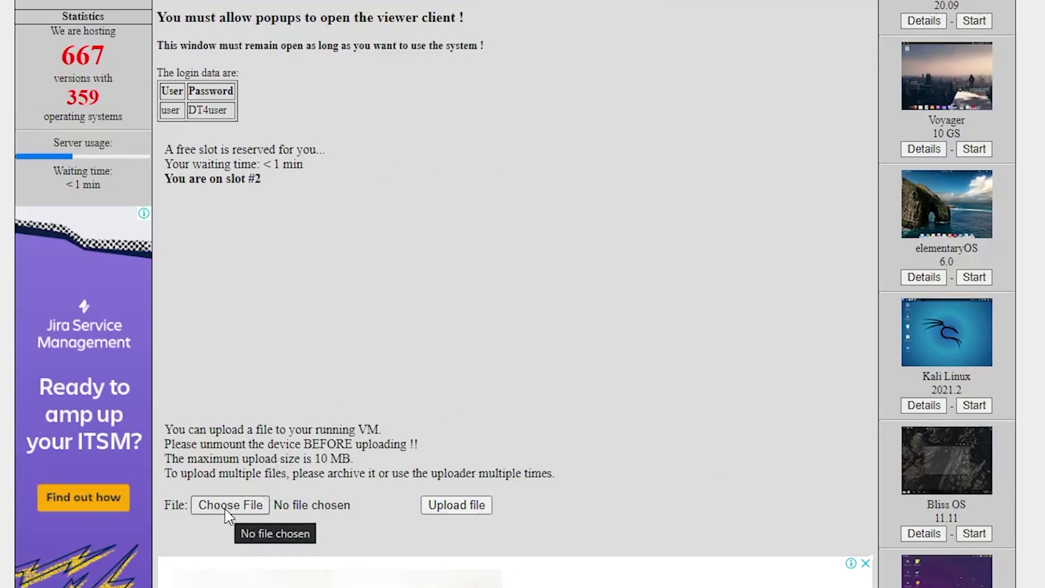
click(212, 509)
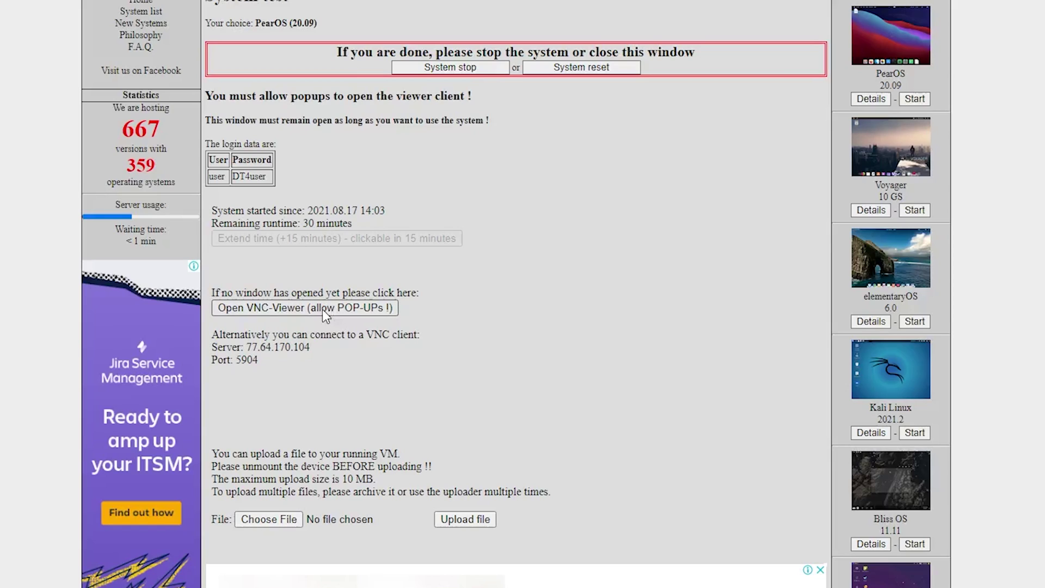
click(279, 308)
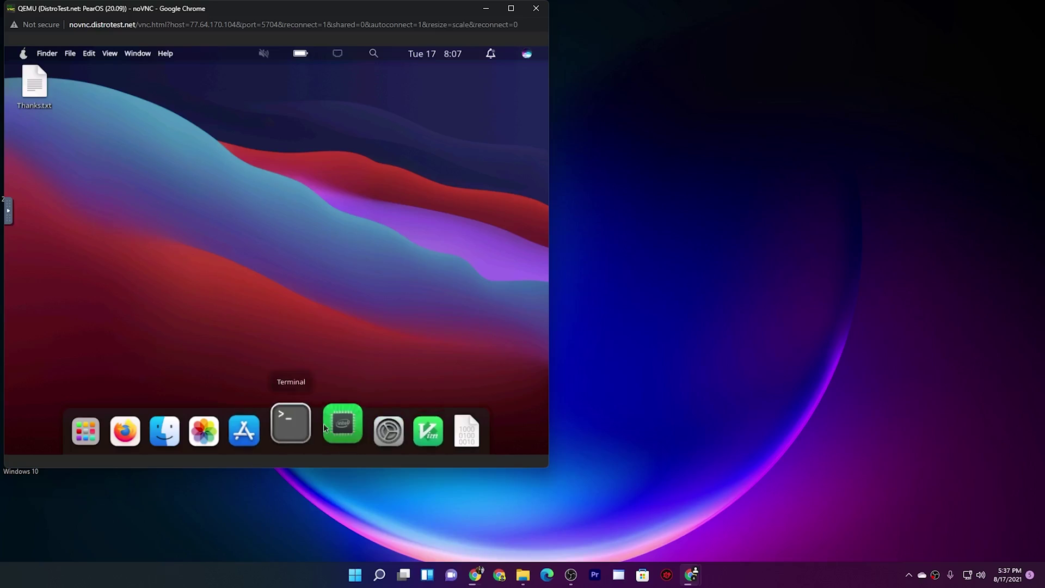
Step: Launch Firefox and Finder in PearOS, then close the viewer and stop the system
click(128, 430)
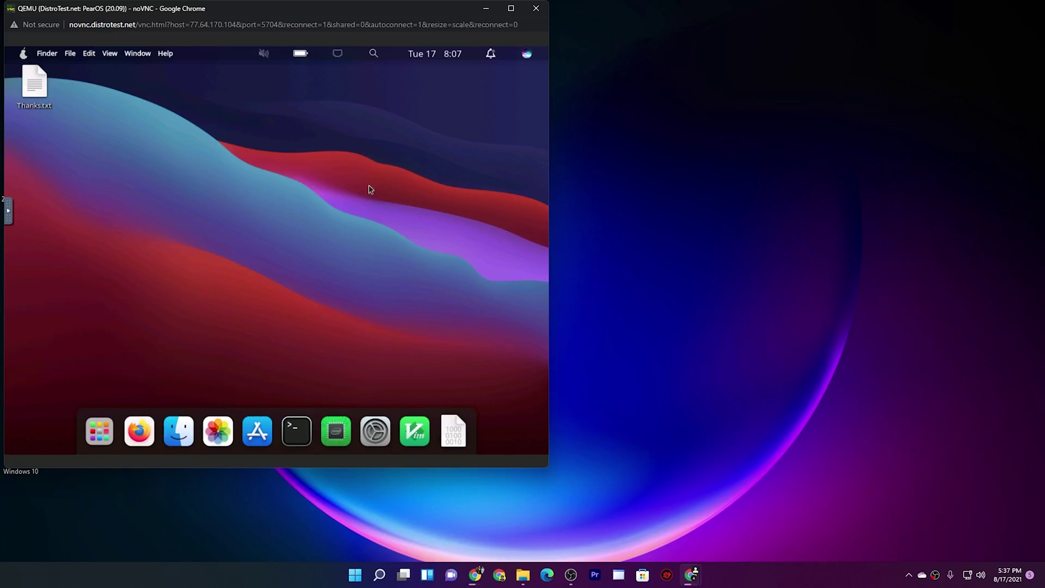
click(184, 436)
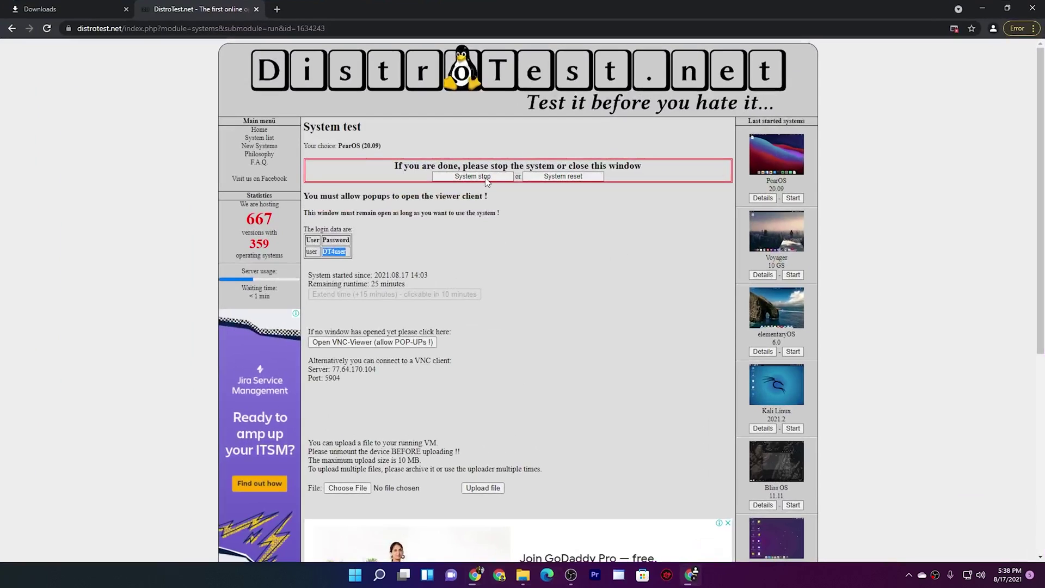
click(486, 181)
scroll(789, 349, down, 4)
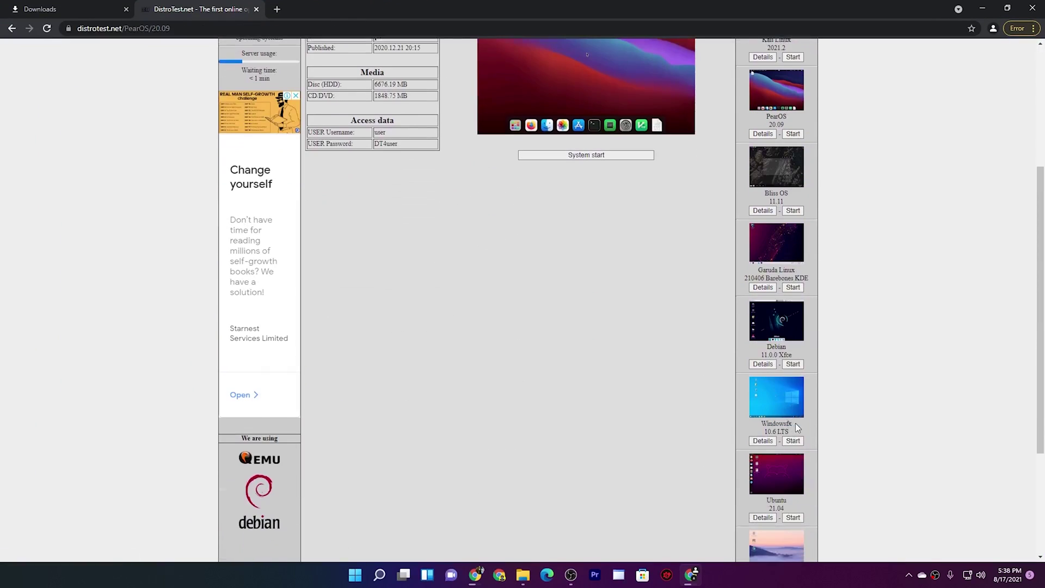
Step: Start Windowsfx 10.6 LTS, dismiss the VM warning, and view the Computer window and properties
click(793, 441)
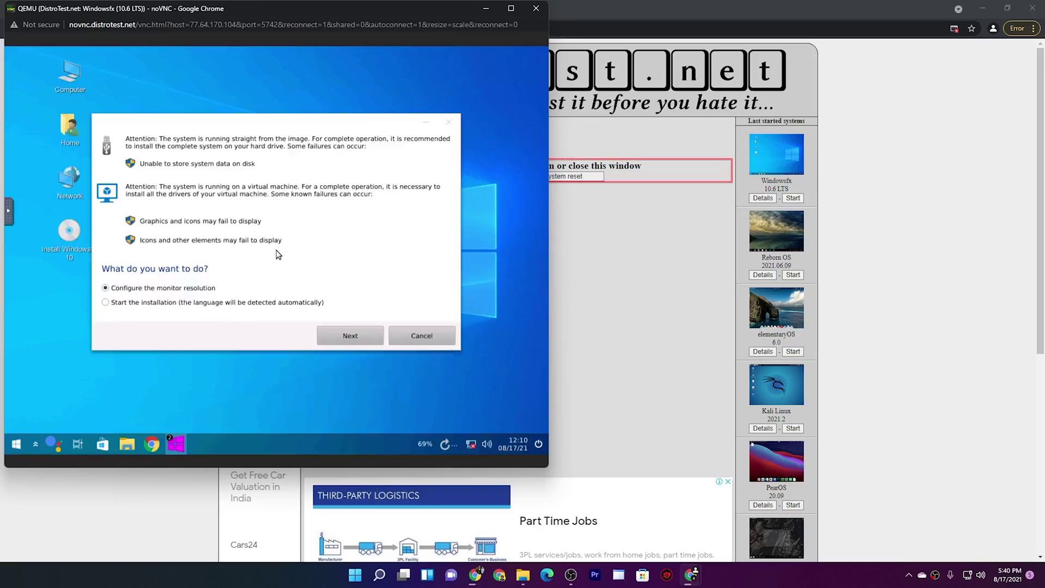
click(349, 336)
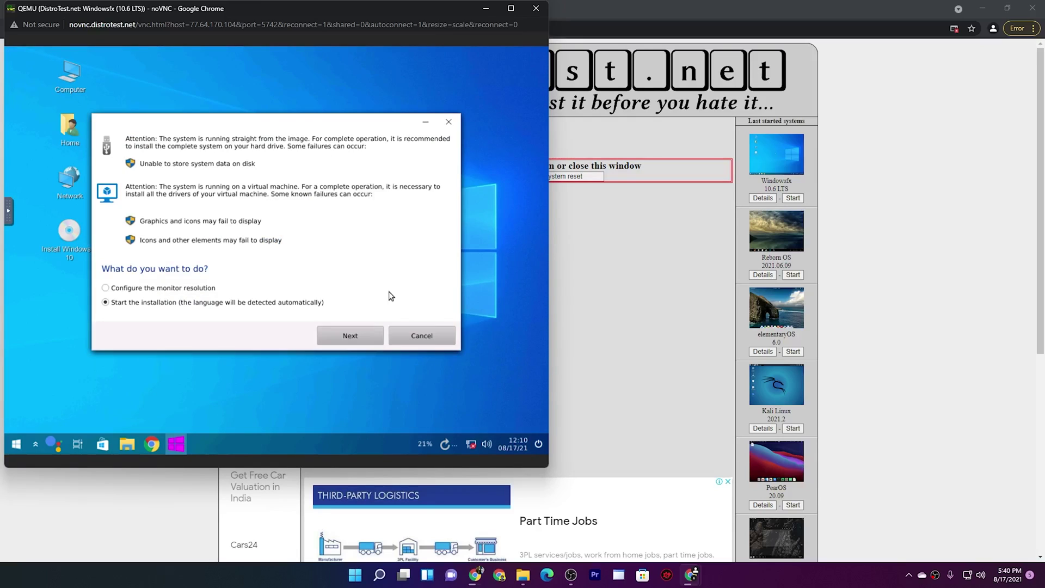
double_click(76, 74)
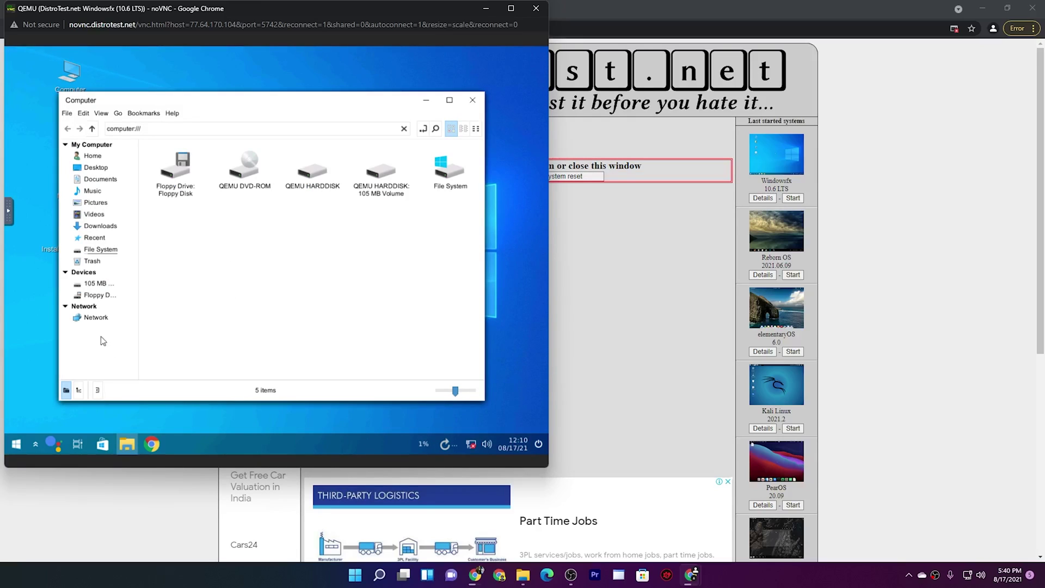
click(473, 100)
right_click(68, 76)
click(89, 177)
key(Escape)
Step: Launch OBS Studio from Sound & Video, record briefly without sources, quit, and open Computer
key(super)
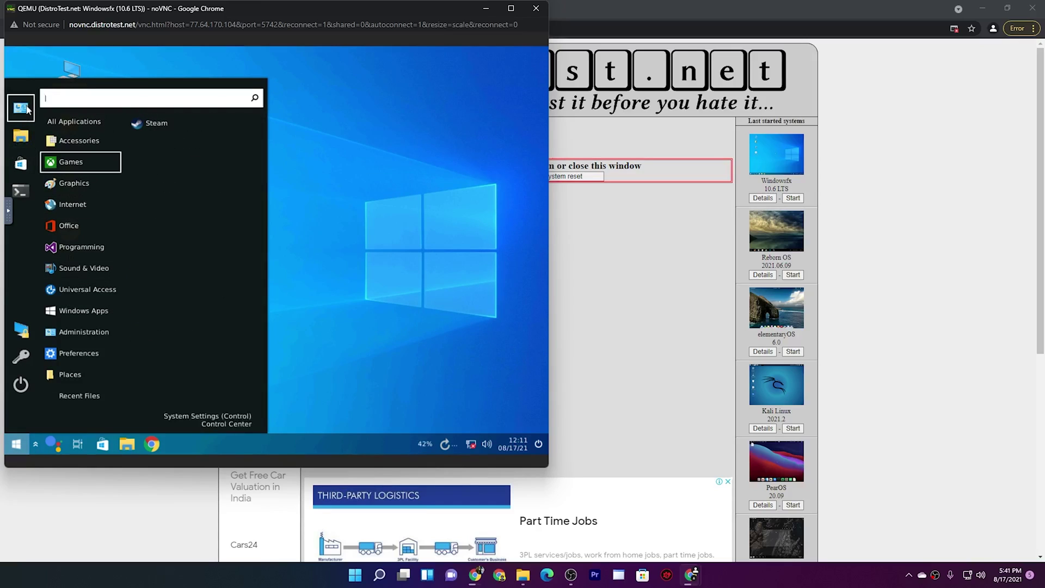
mouse_move(87, 268)
click(145, 253)
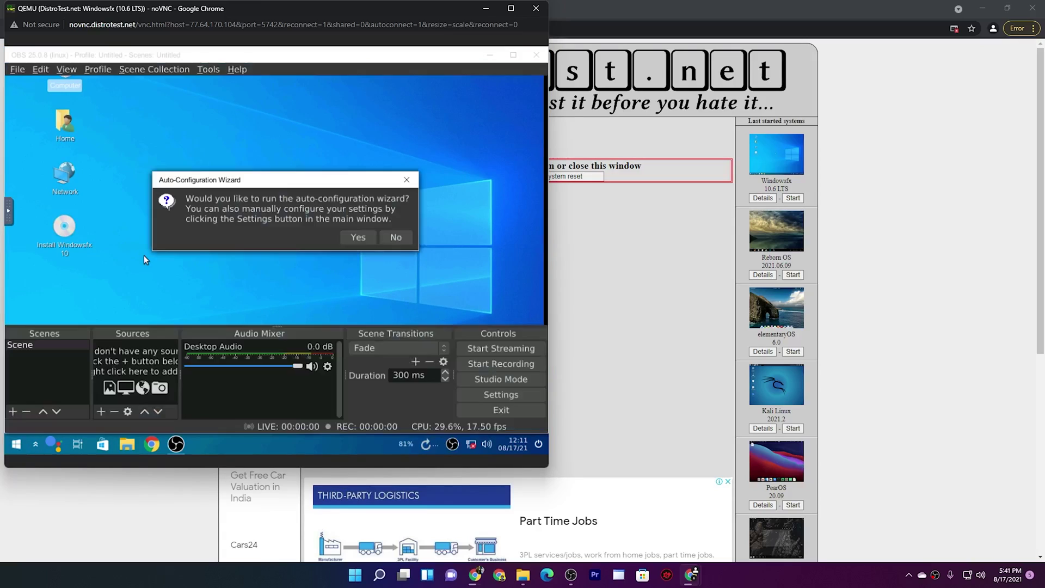
click(395, 238)
click(386, 250)
click(501, 364)
click(348, 268)
click(537, 55)
click(348, 246)
click(127, 444)
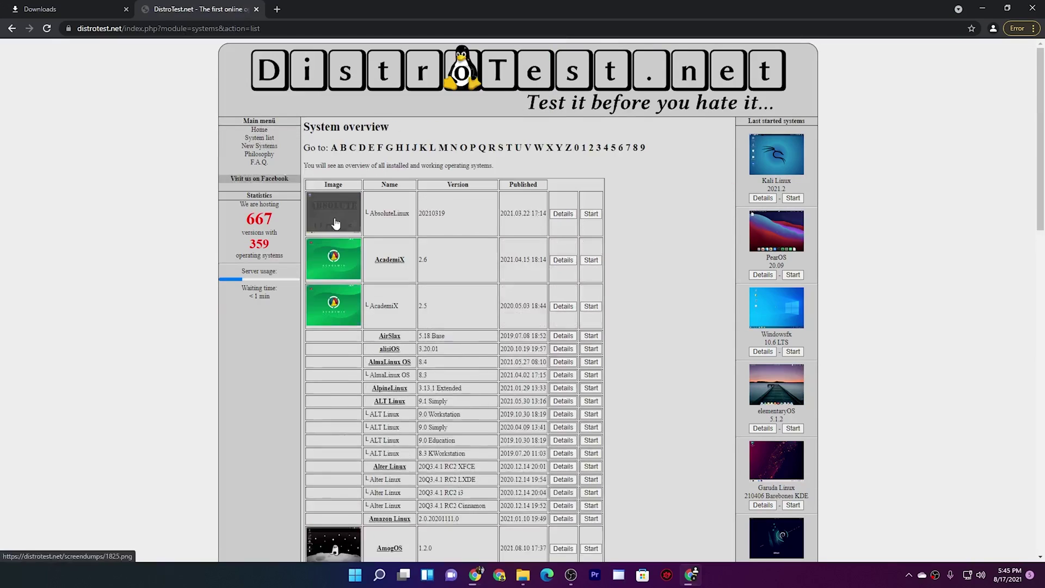
scroll(335, 223, down, 20)
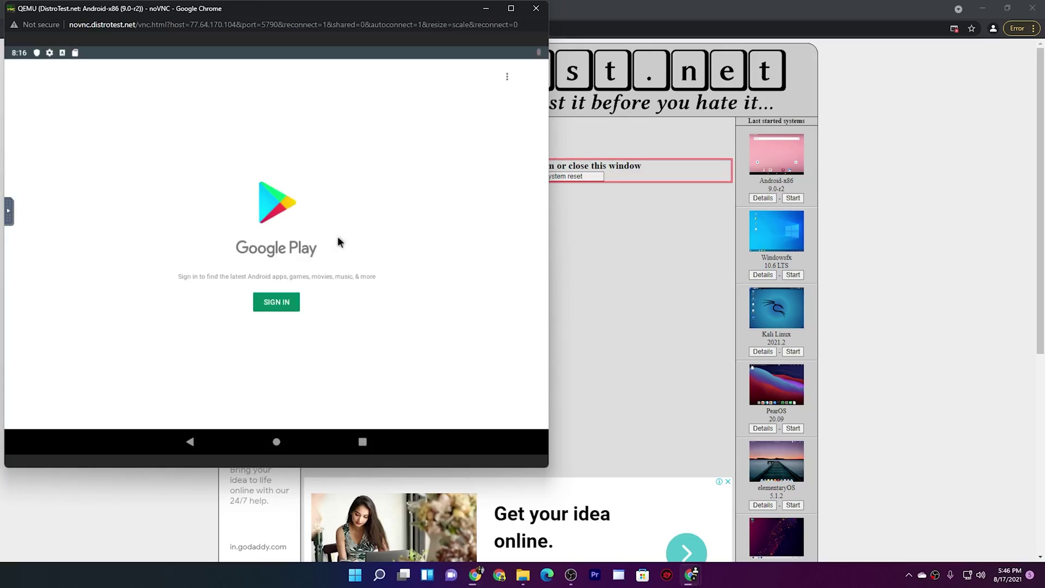
Step: Skip Google Play sign-in and check Settings > System > Advanced > System update in Android-x86
click(273, 303)
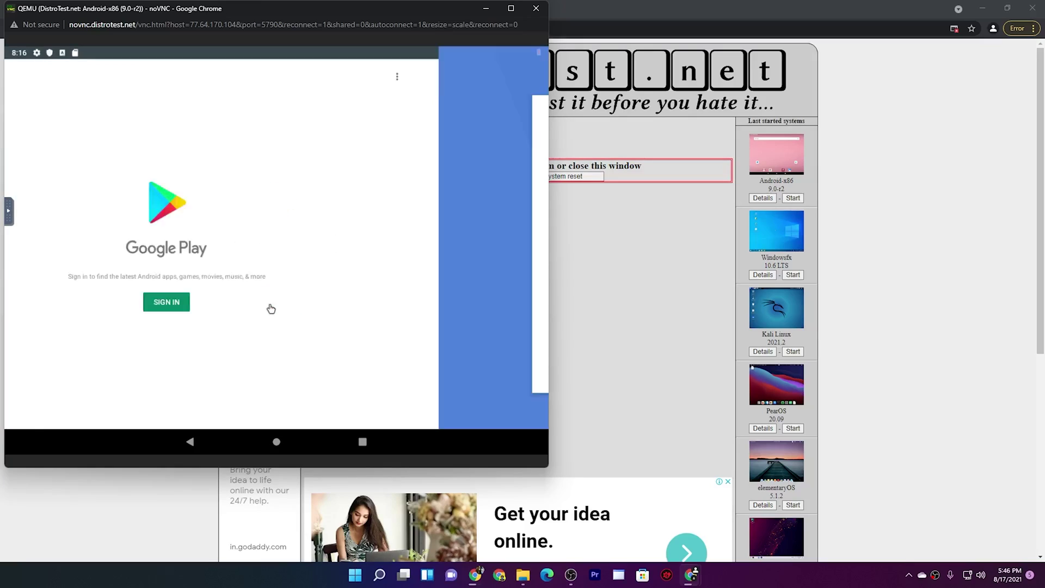
click(277, 442)
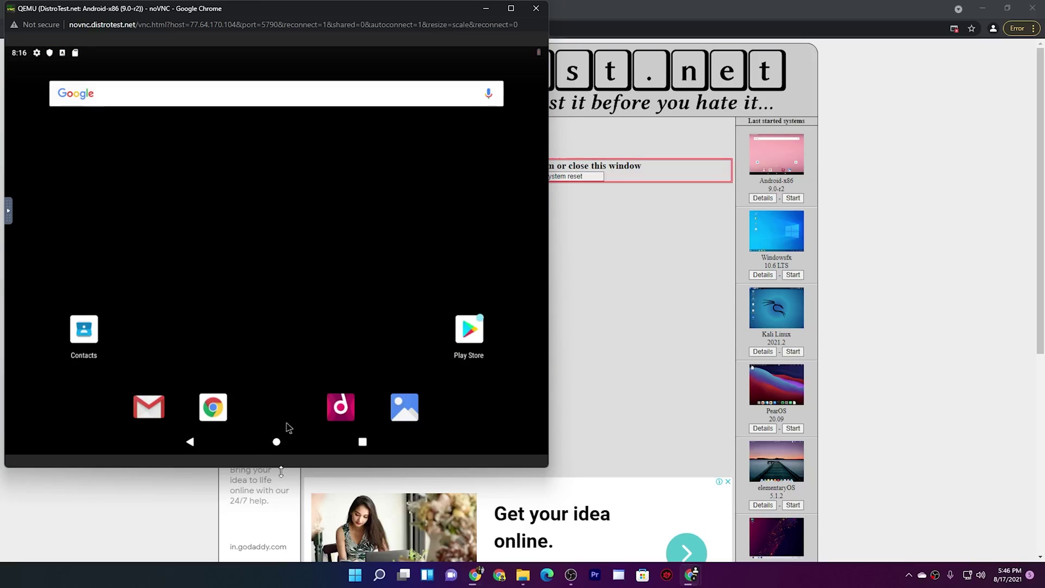
drag(288, 427, 267, 159)
click(391, 243)
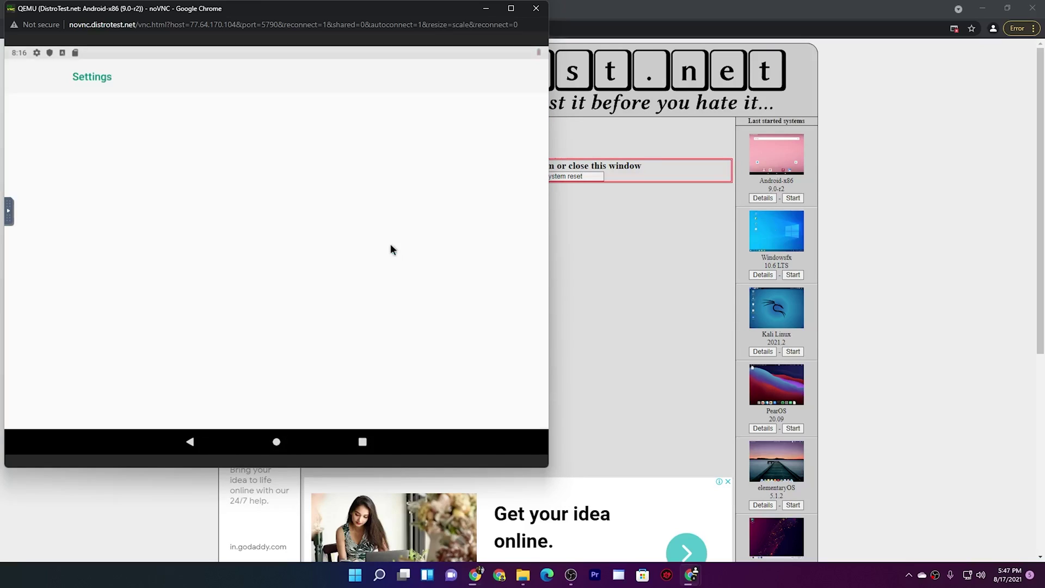
scroll(256, 276, down, 5)
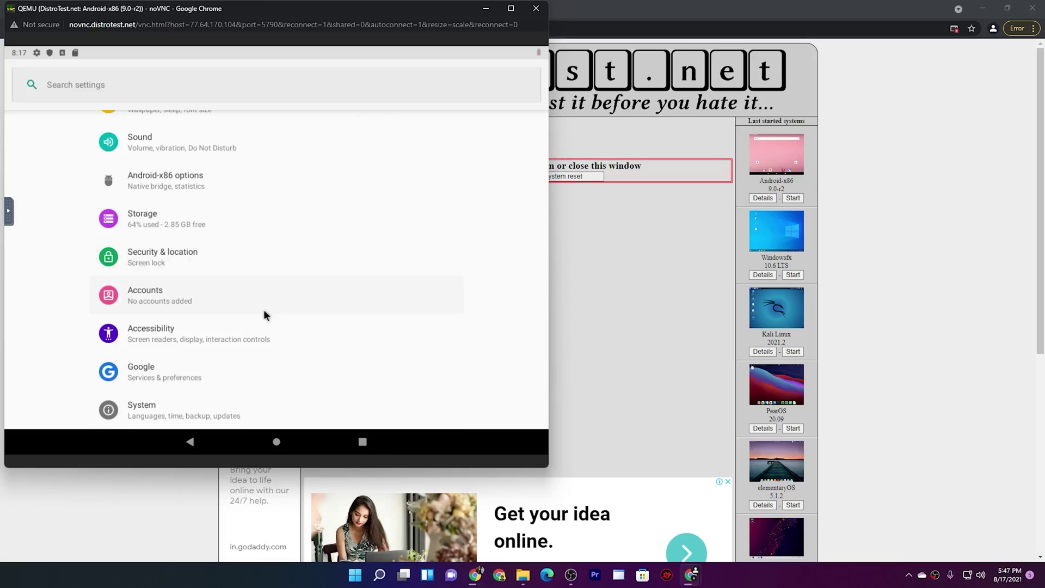
click(203, 406)
click(190, 256)
click(197, 370)
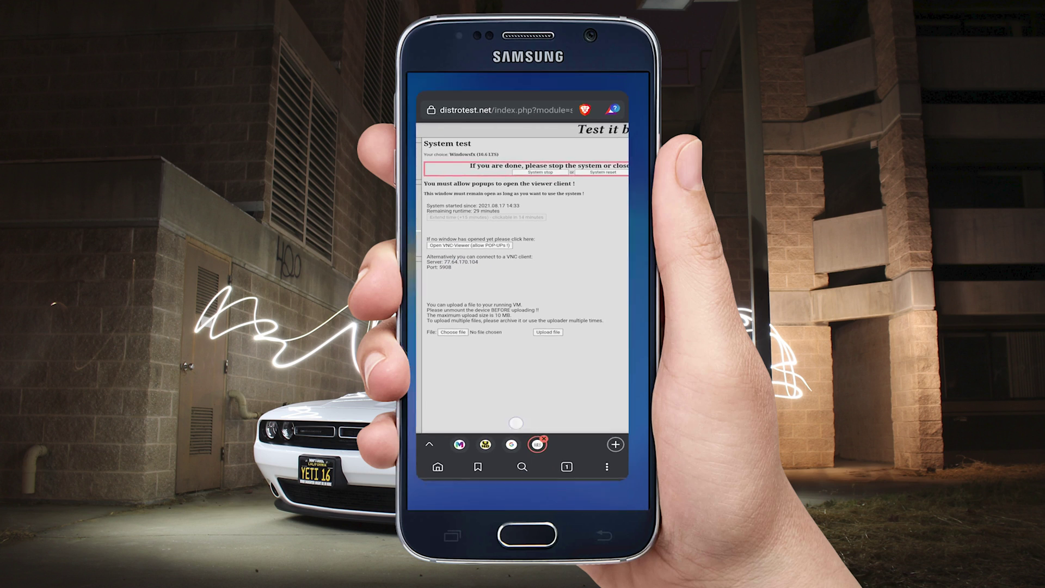
Step: Create a VNC connection named 'Test' to the pasted server address on port 5908
click(545, 292)
click(442, 262)
text(:5908)
key(Tab)
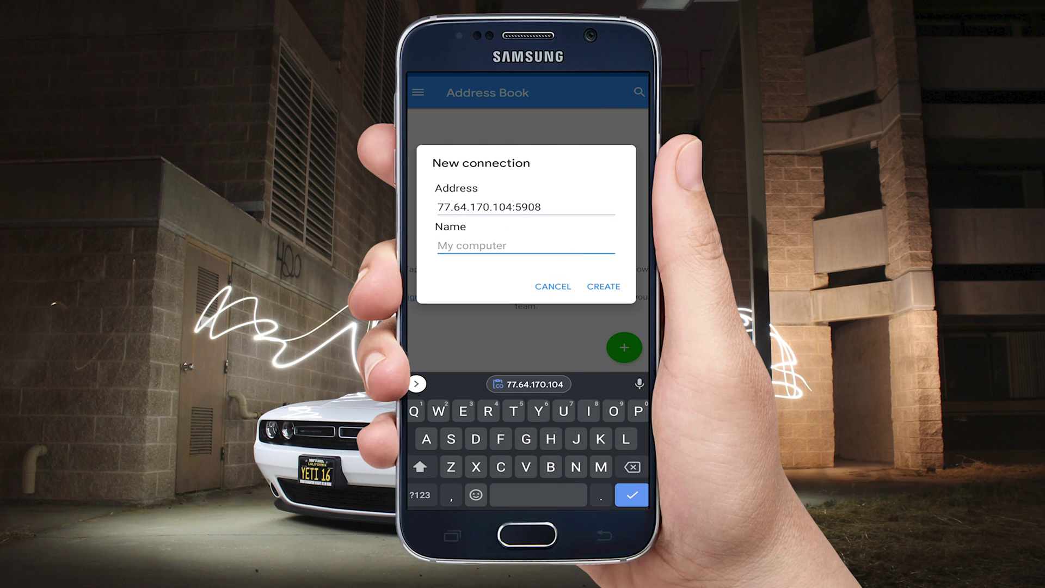
text(Test)
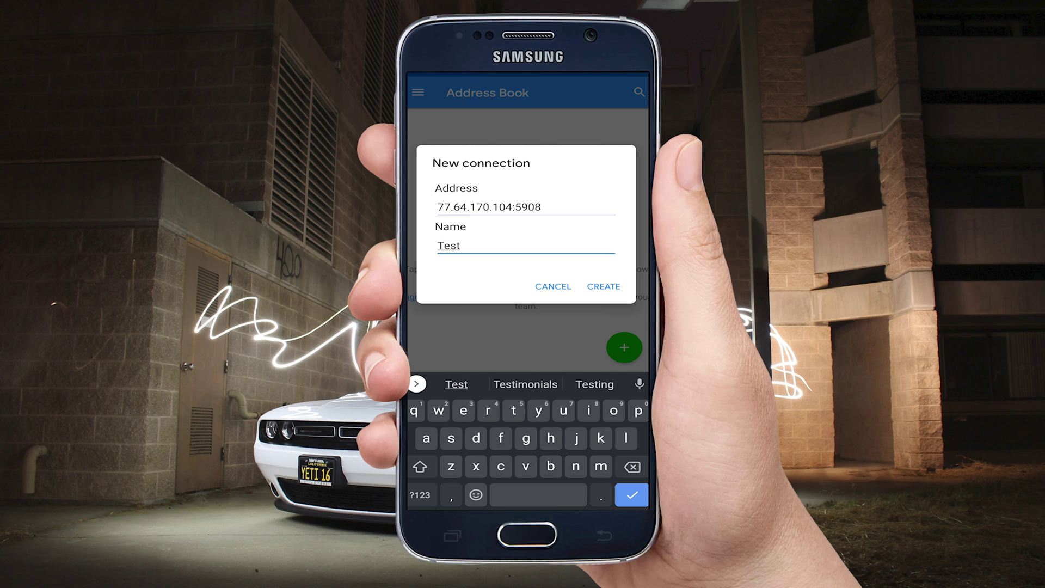
key(Return)
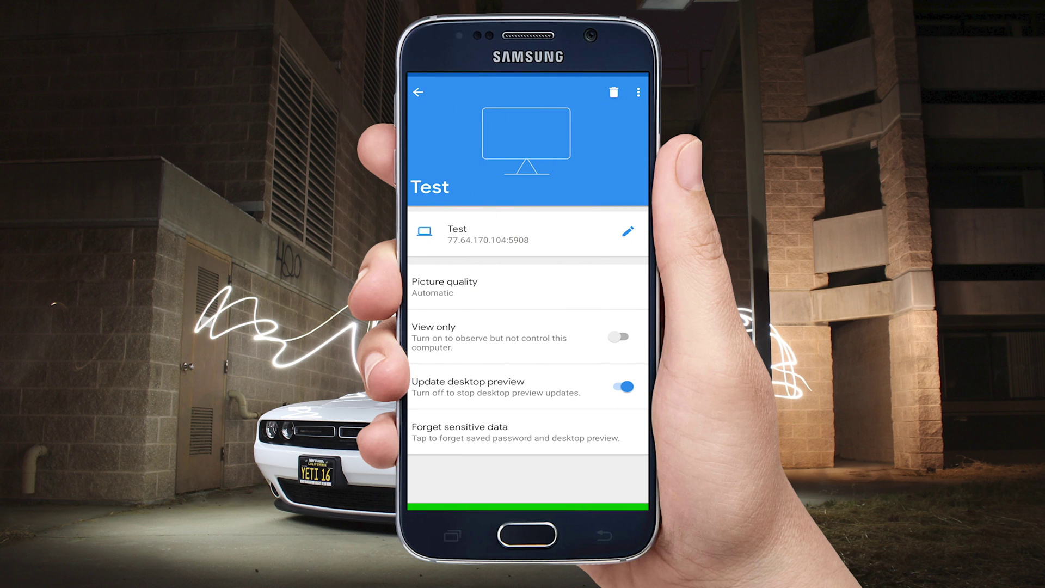
Step: Open the Test connection and accept the unencrypted-connection warning
key(Escape)
key(Return)
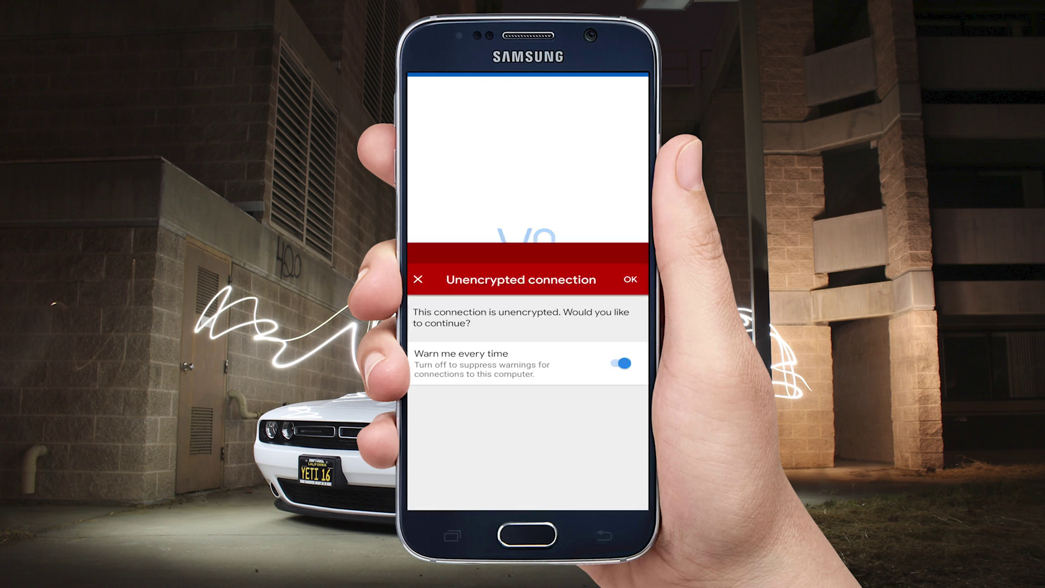
key(Return)
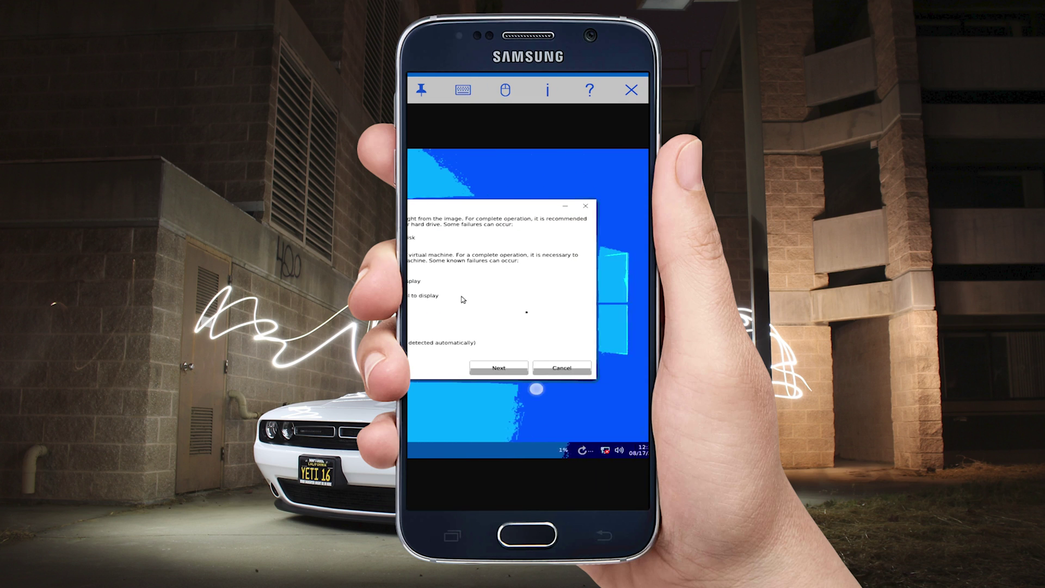
Step: Cancel the Windowsfx installer, launch Office > Office Center, then bring up Chrome and Files
click(545, 368)
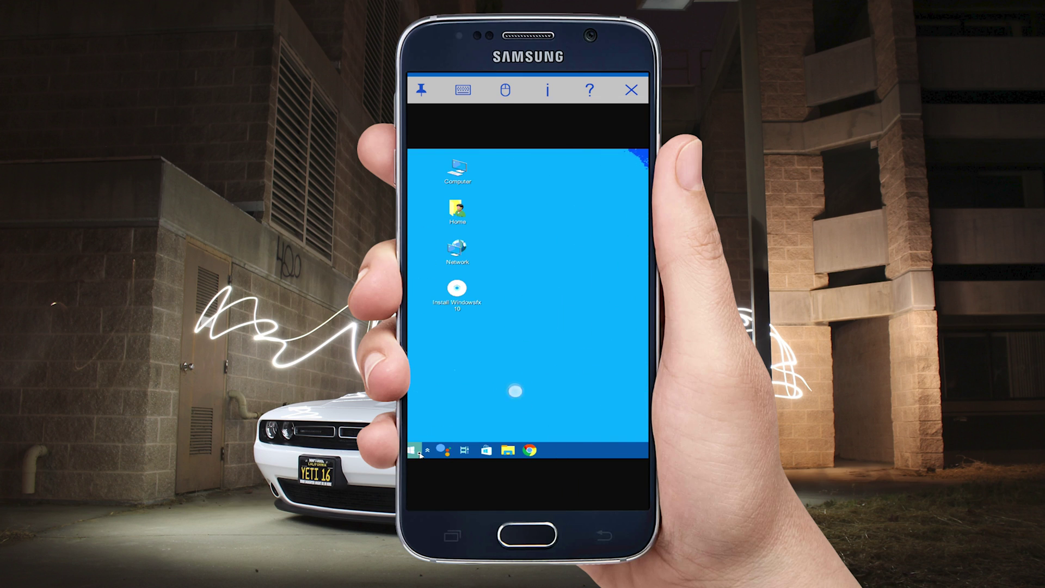
click(418, 452)
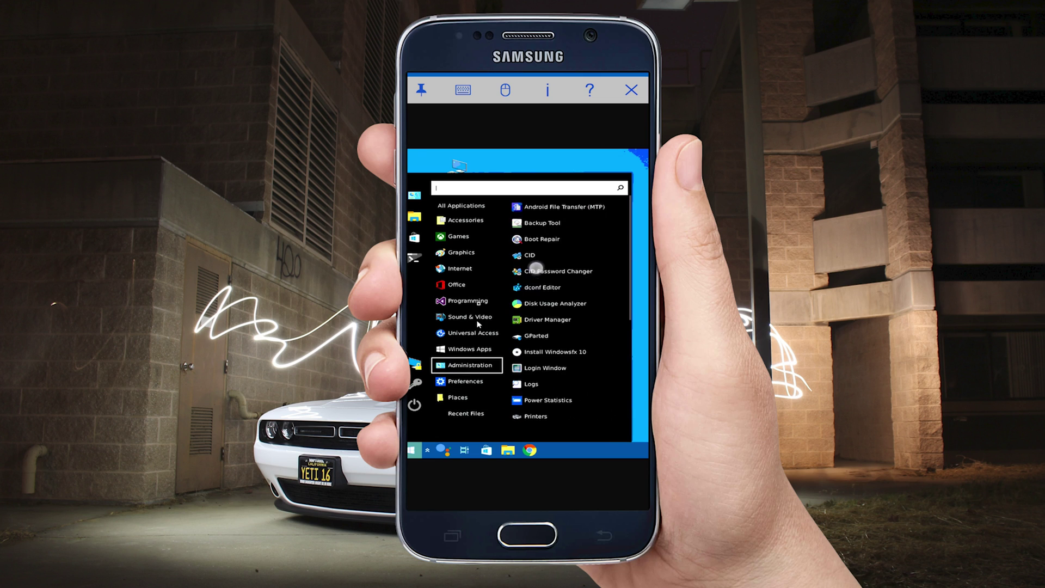
mouse_move(453, 256)
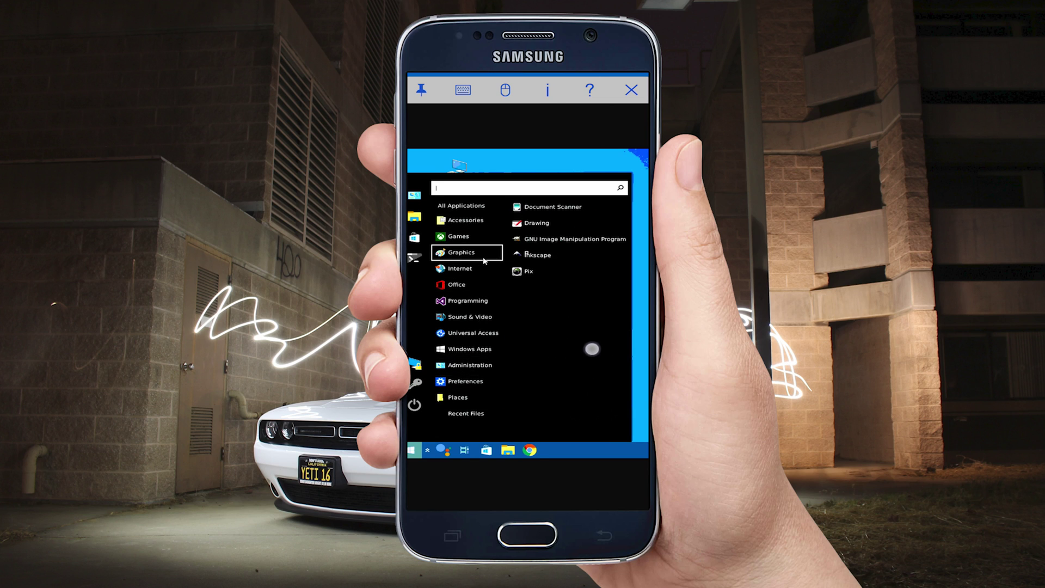
mouse_move(473, 285)
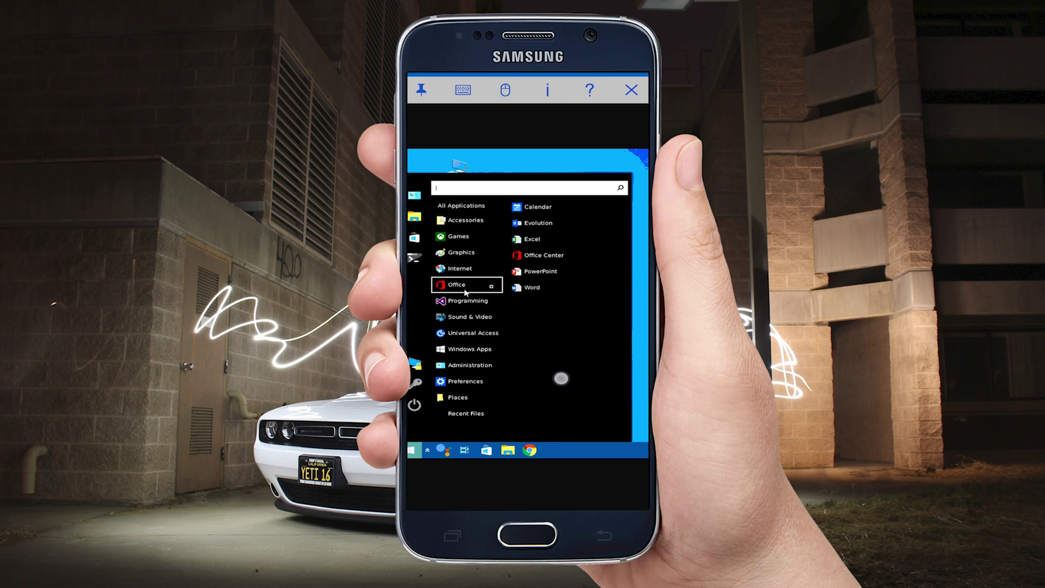
click(526, 249)
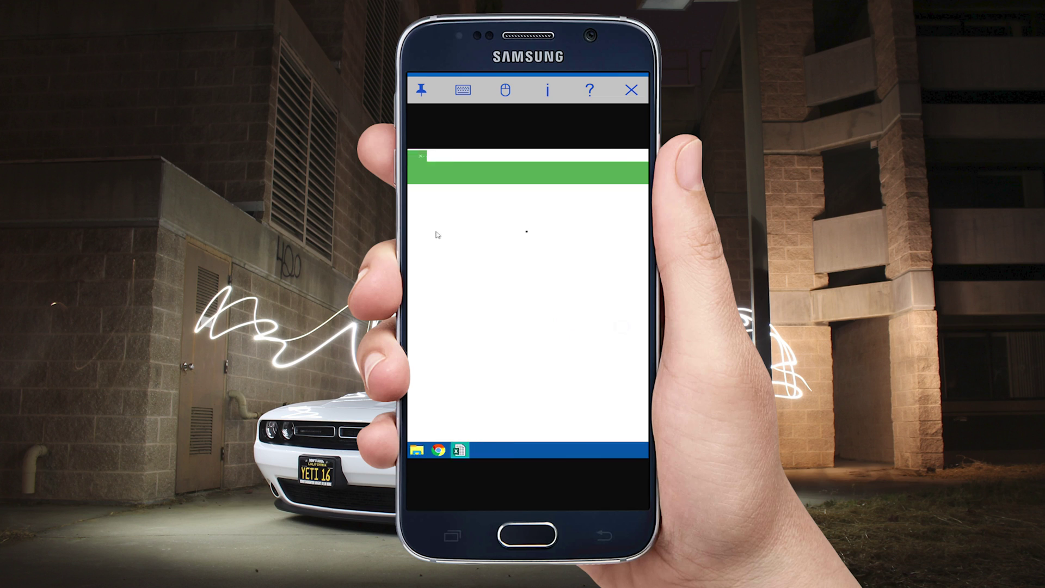
click(509, 453)
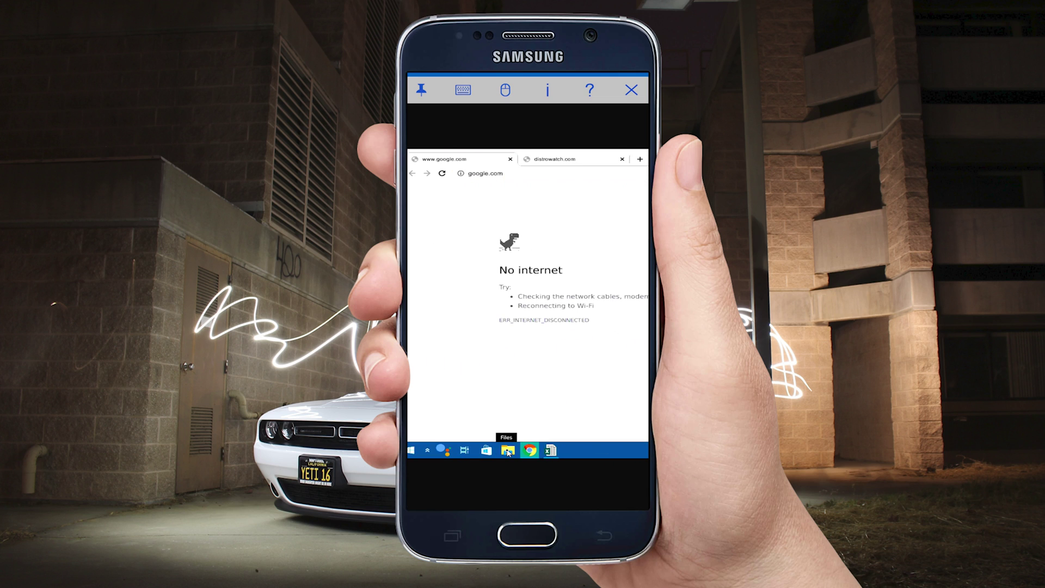
click(509, 452)
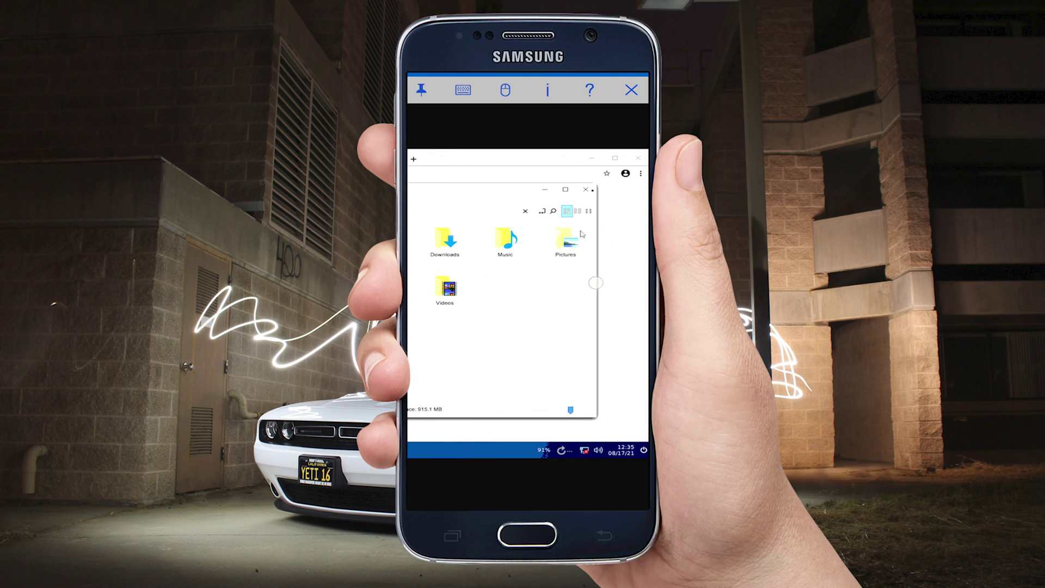